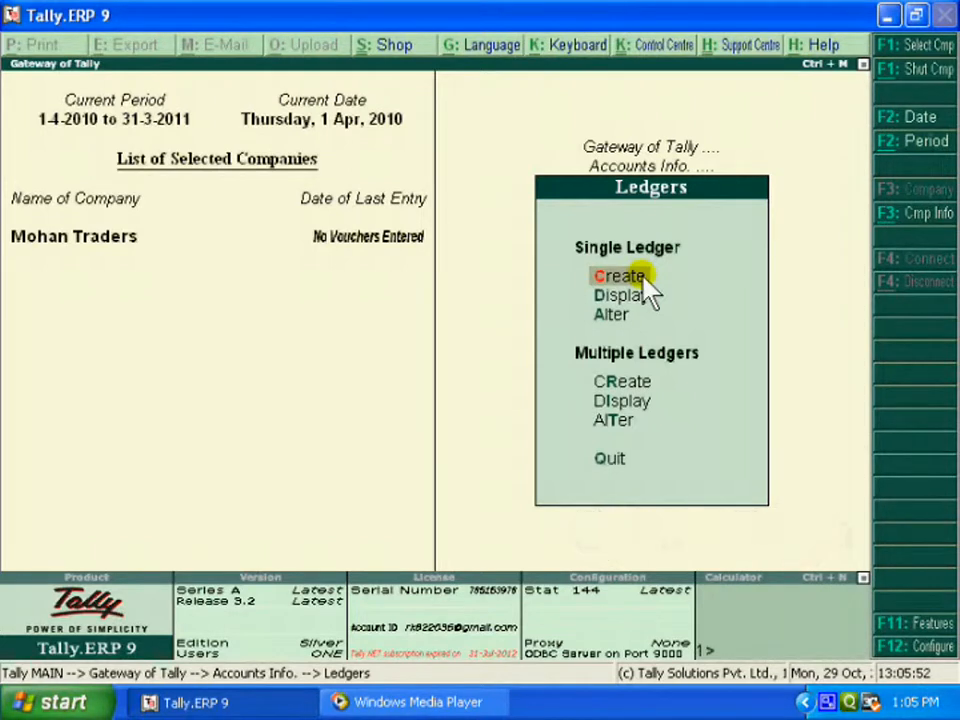
Start a new single ledger named Capital A/c and assign it to the Capital Account group.
{"action": "left_click", "coordinate": [643, 280]}
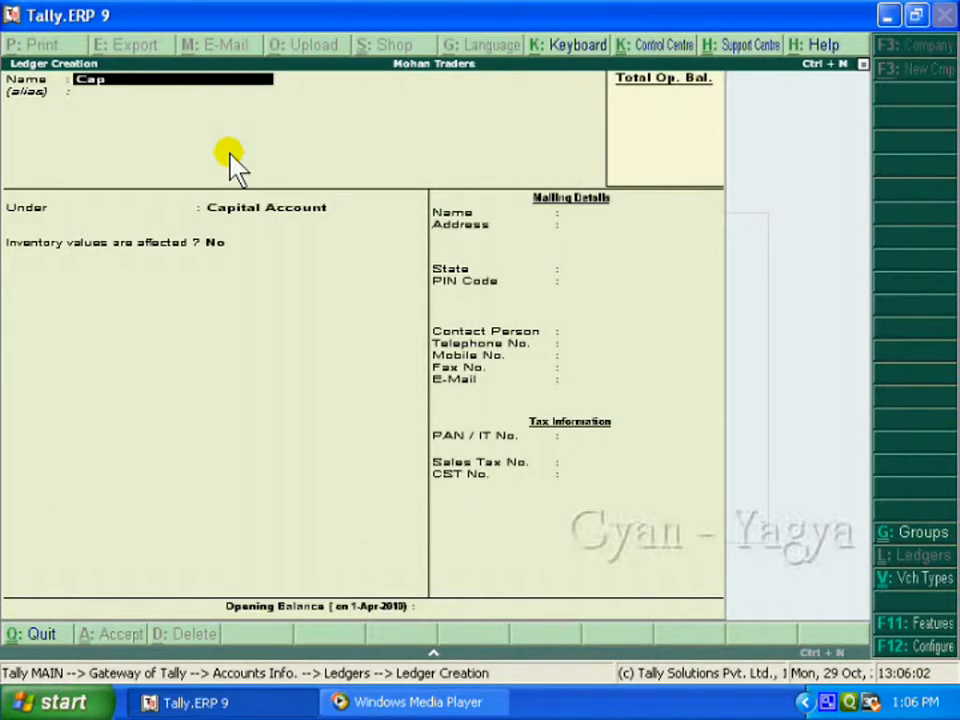
{"action": "type", "text": "al a/c"}
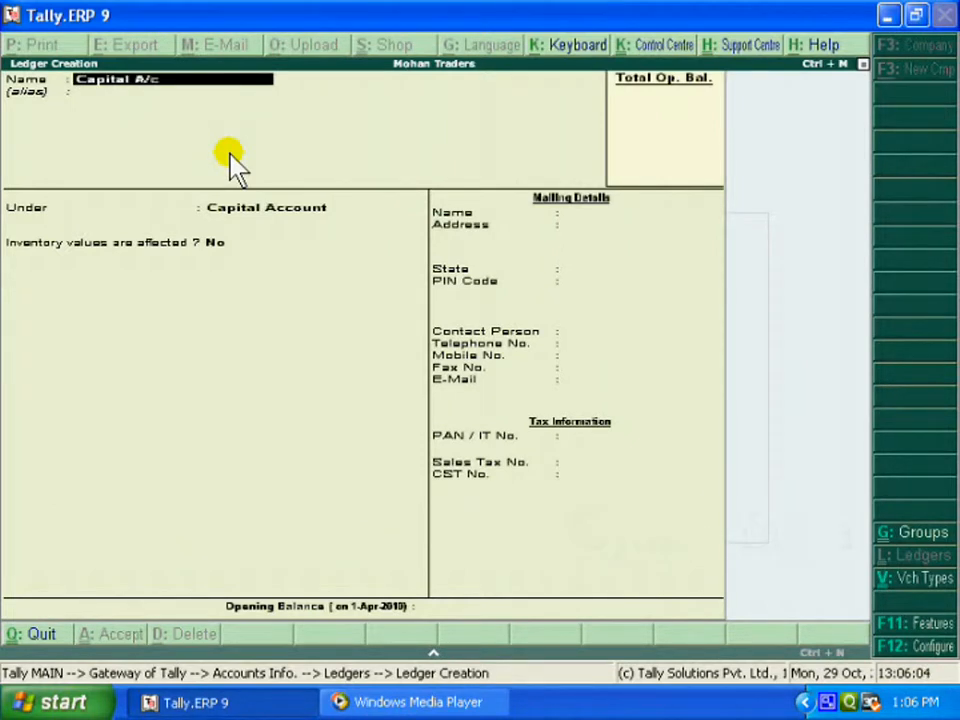
{"action": "key", "text": "Return"}
{"action": "key", "text": "Return"}
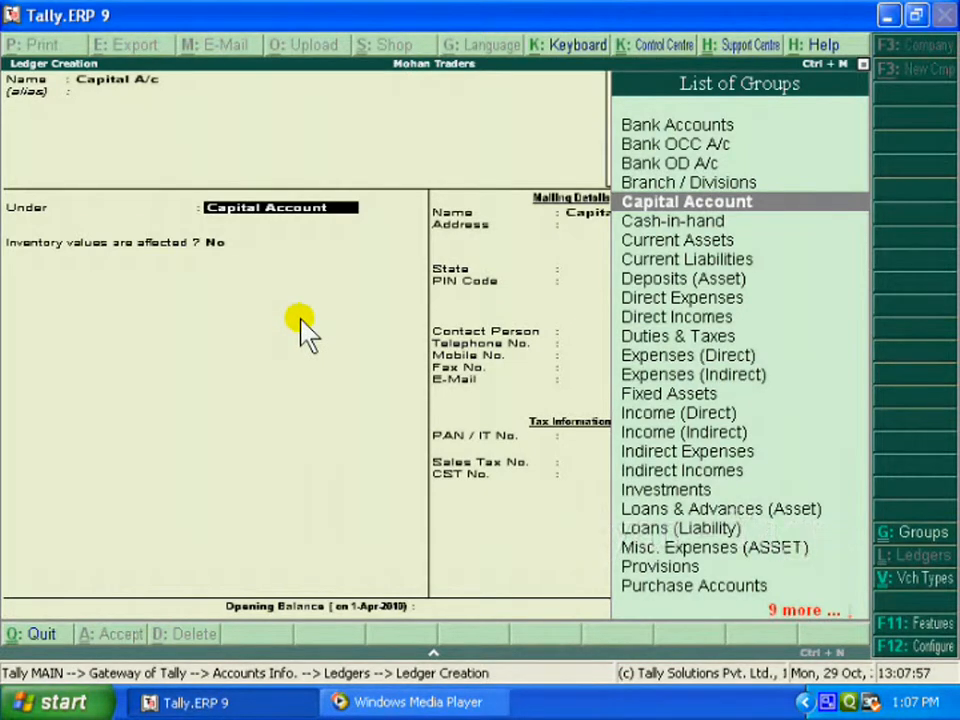
{"action": "key", "text": "Return"}
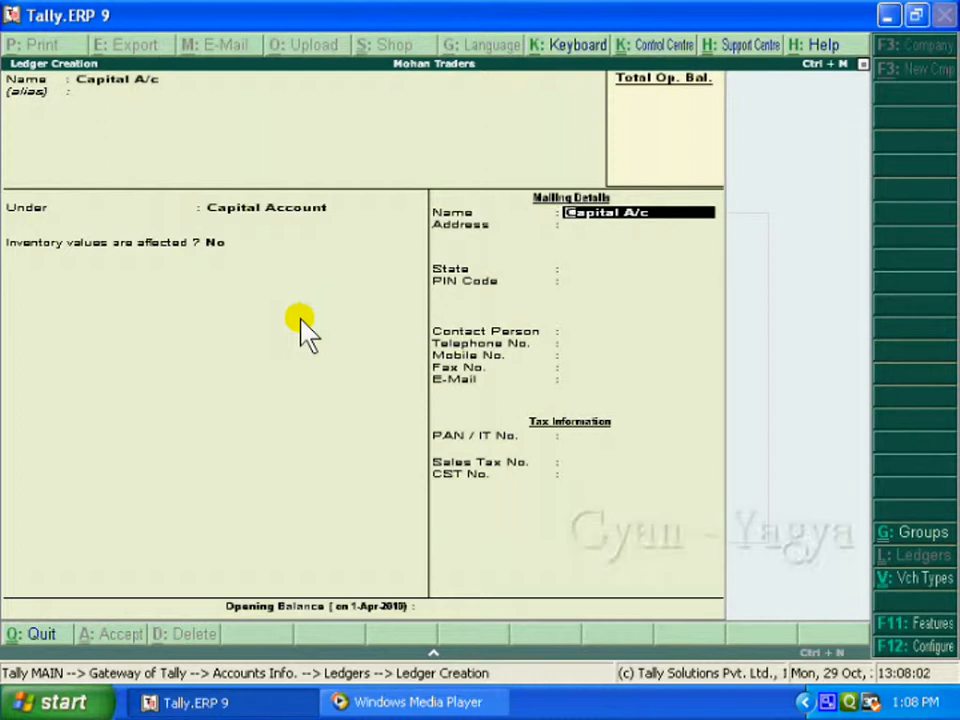
Leave the Capital A/c mailing and tax details blank with state Not Applicable, save the ledger and close the creation form.
{"action": "key", "text": "Return"}
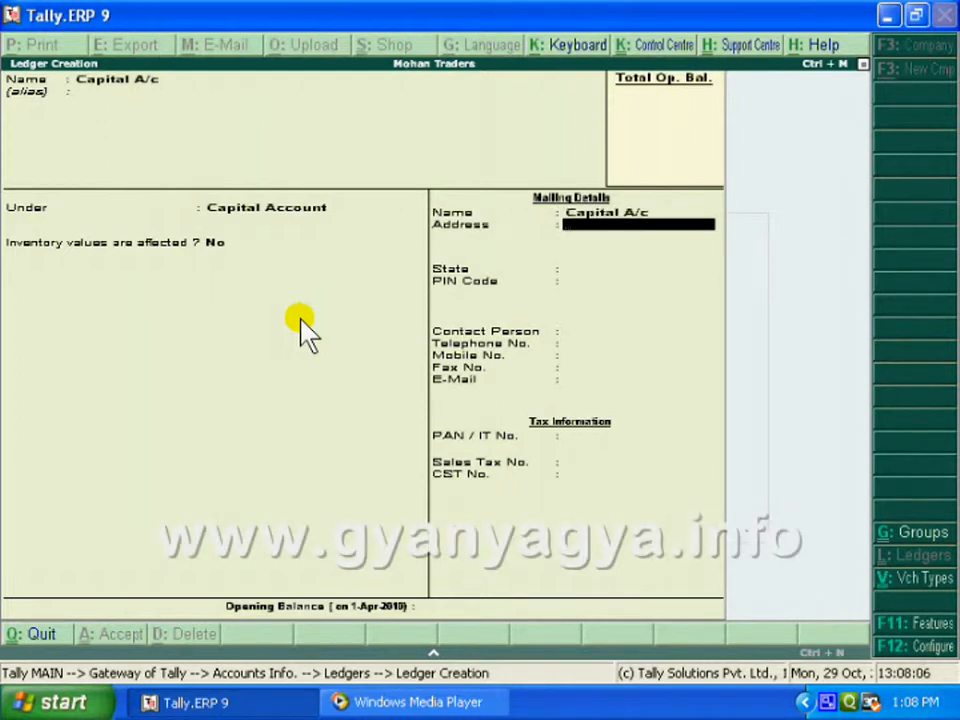
{"action": "key", "text": "Return"}
{"action": "key", "text": "Return"}
{"action": "key", "text": "Return"}
{"action": "key", "text": "Return"}
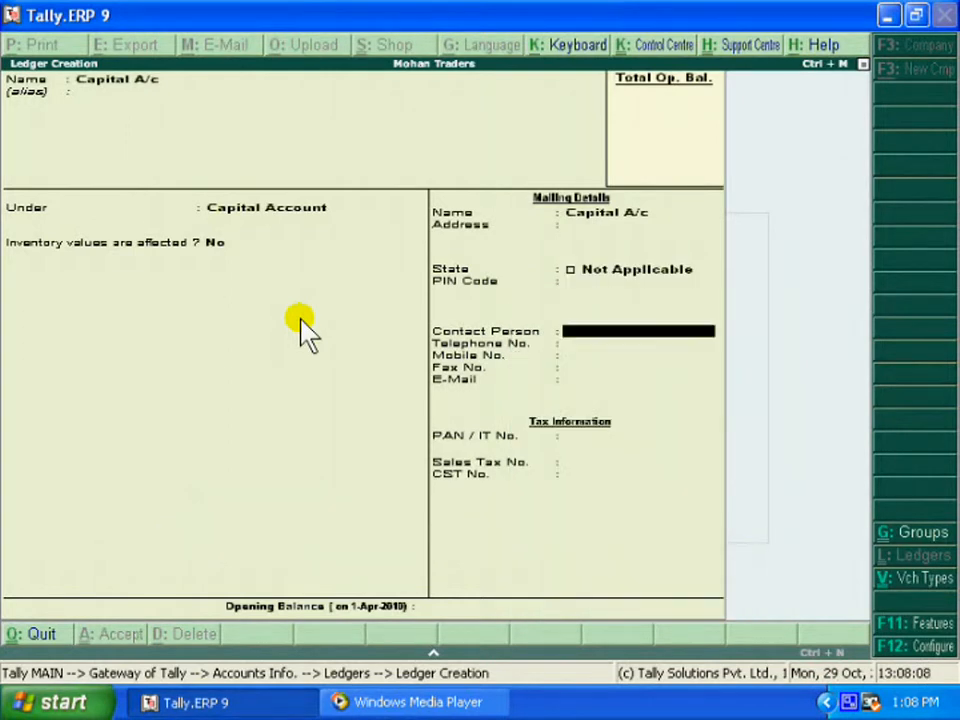
{"action": "key", "text": "Return"}
{"action": "key", "text": "Return"}
{"action": "key", "text": "Return"}
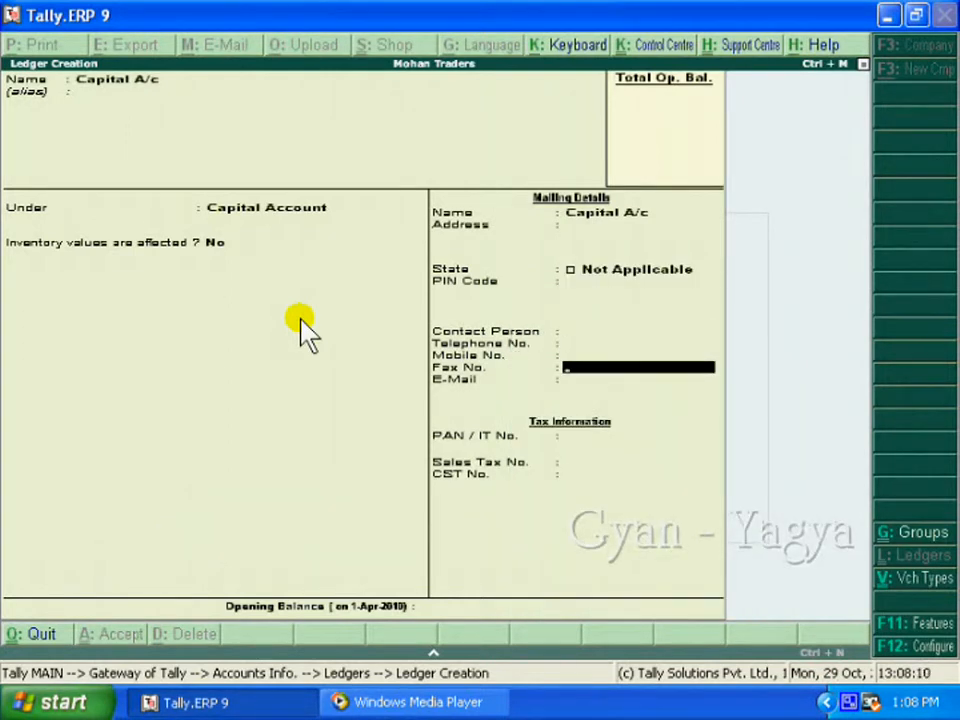
{"action": "key", "text": "Return"}
{"action": "key", "text": "Return"}
{"action": "key", "text": "Return"}
{"action": "key", "text": "Return"}
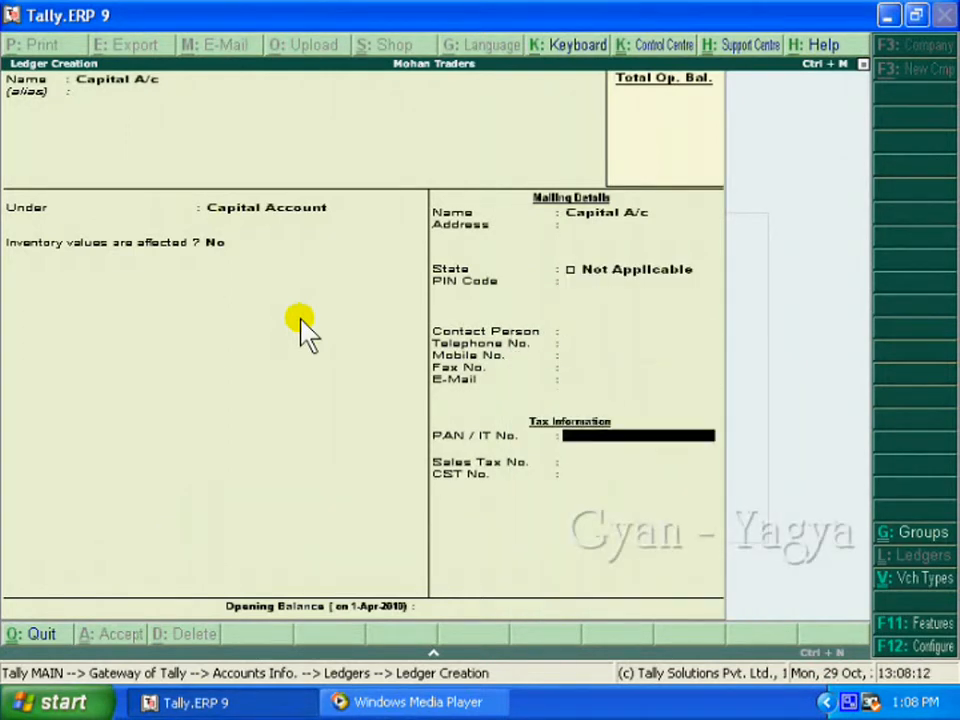
{"action": "key", "text": "Return"}
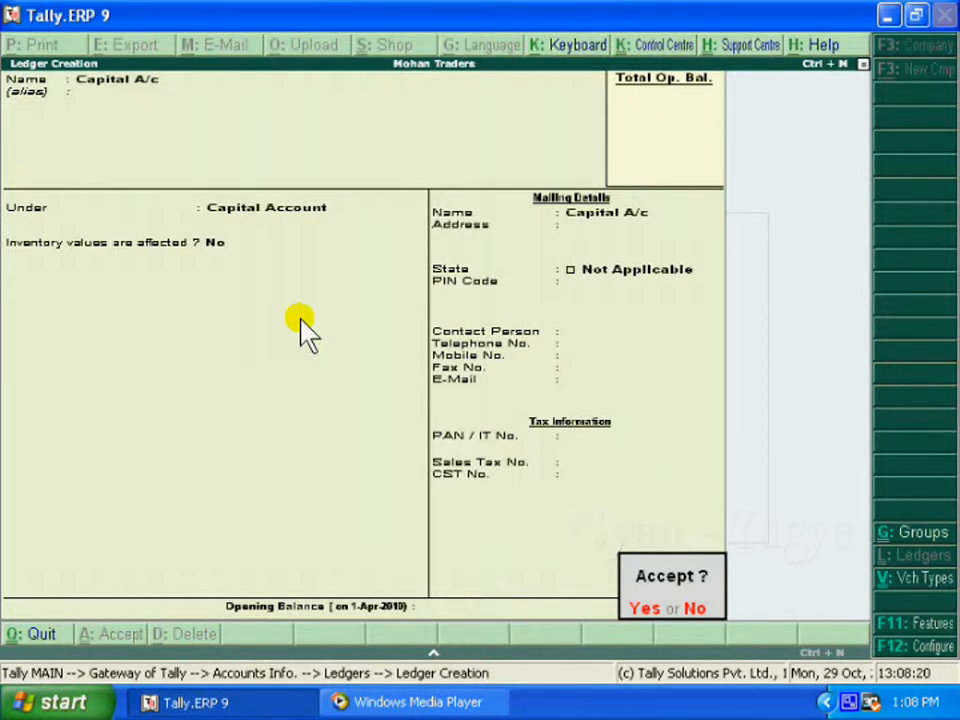
{"action": "key", "text": "Return"}
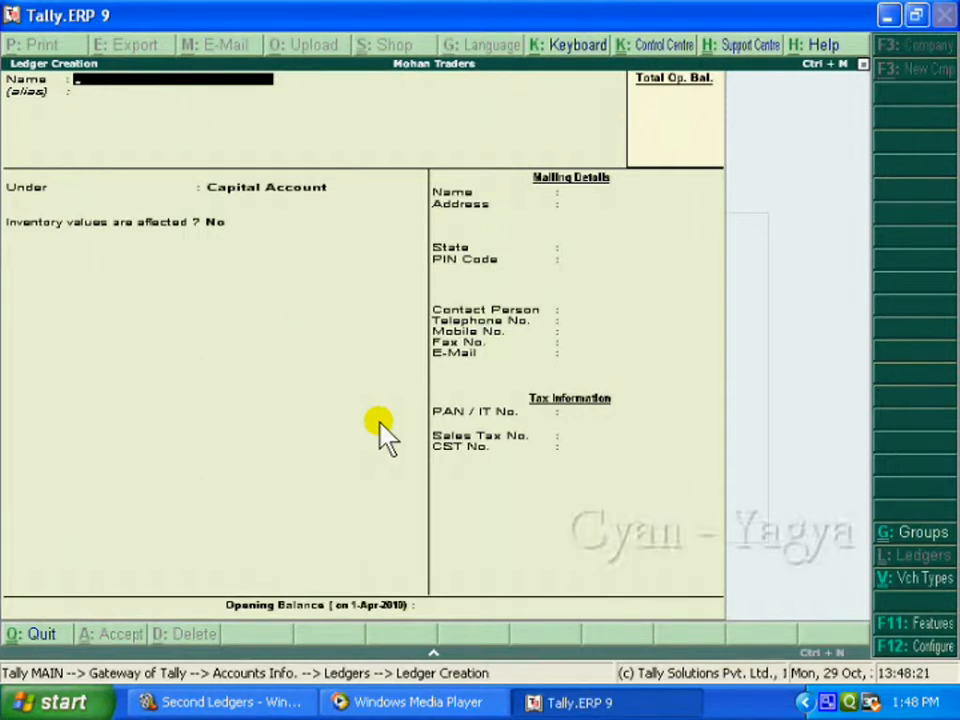
{"action": "key", "text": "Escape"}
{"action": "key", "text": "y"}
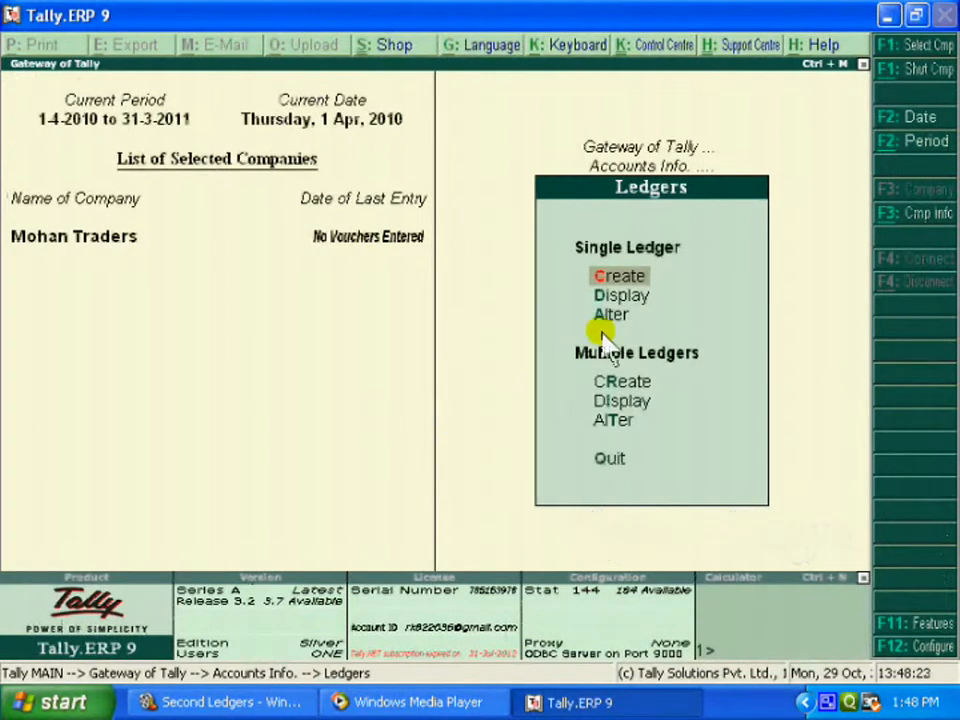
Display the Capital A/c ledger to review its details and return to the ledger options.
{"action": "left_click", "coordinate": [630, 298]}
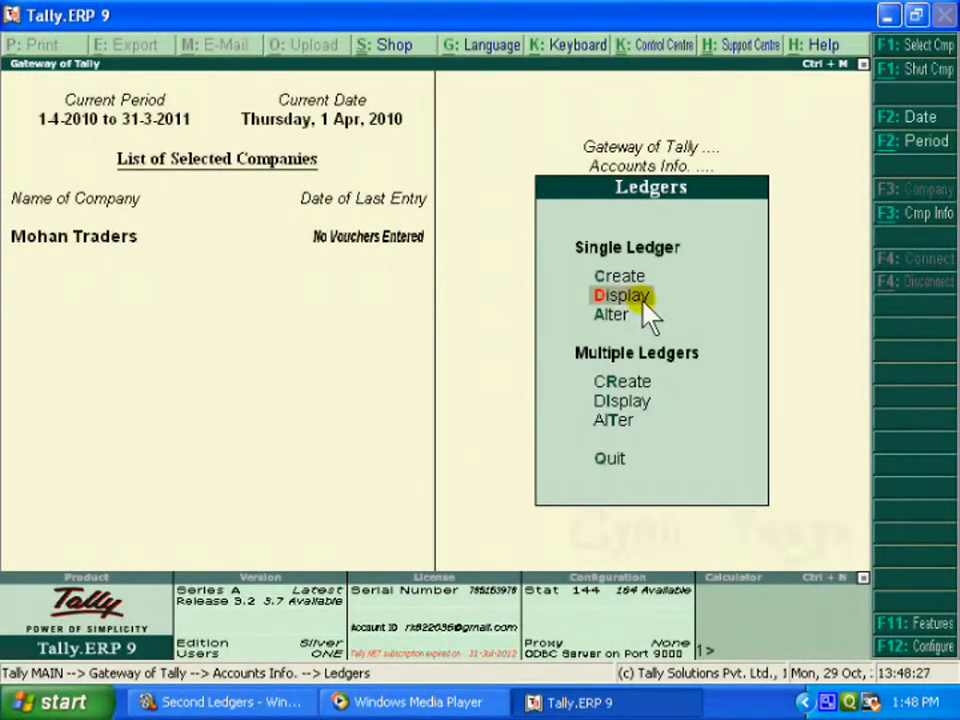
{"action": "left_click", "coordinate": [645, 300]}
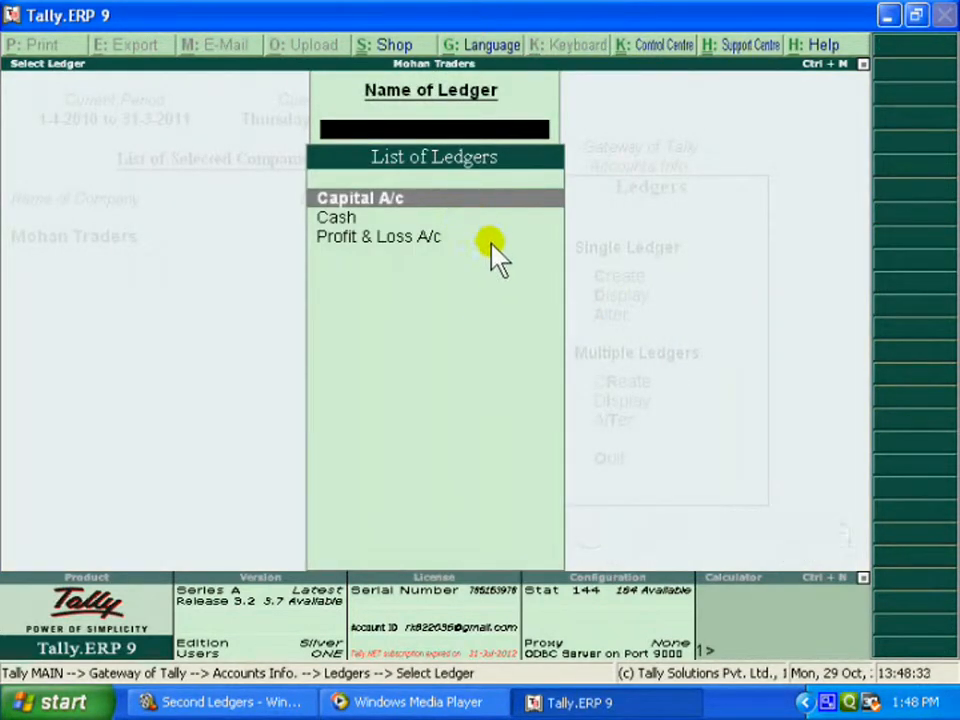
{"action": "key", "text": "Return"}
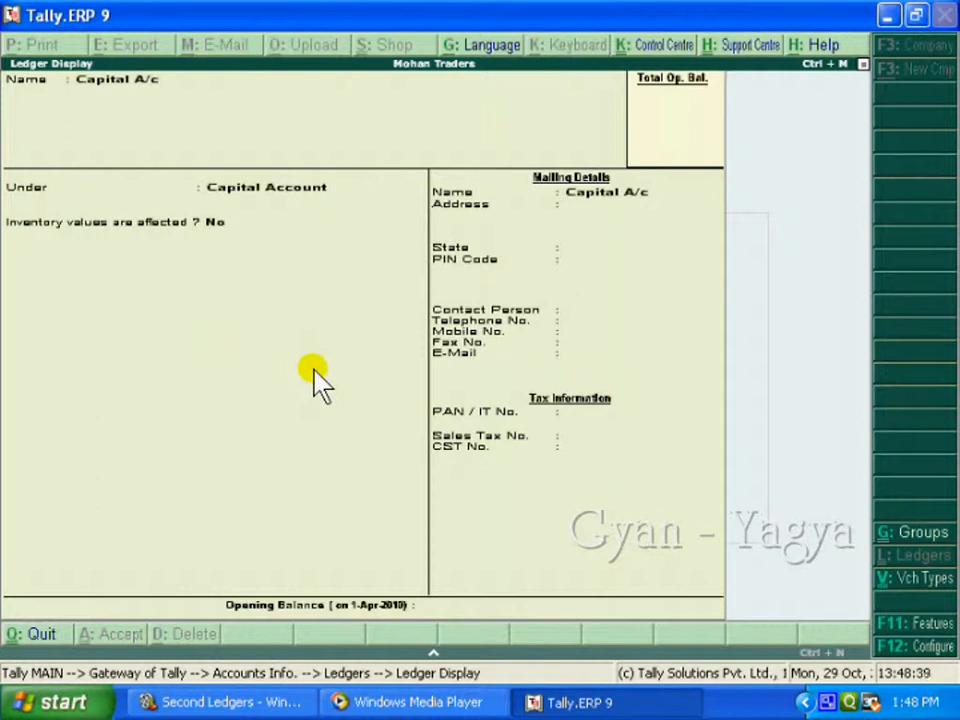
{"action": "key", "text": "Escape"}
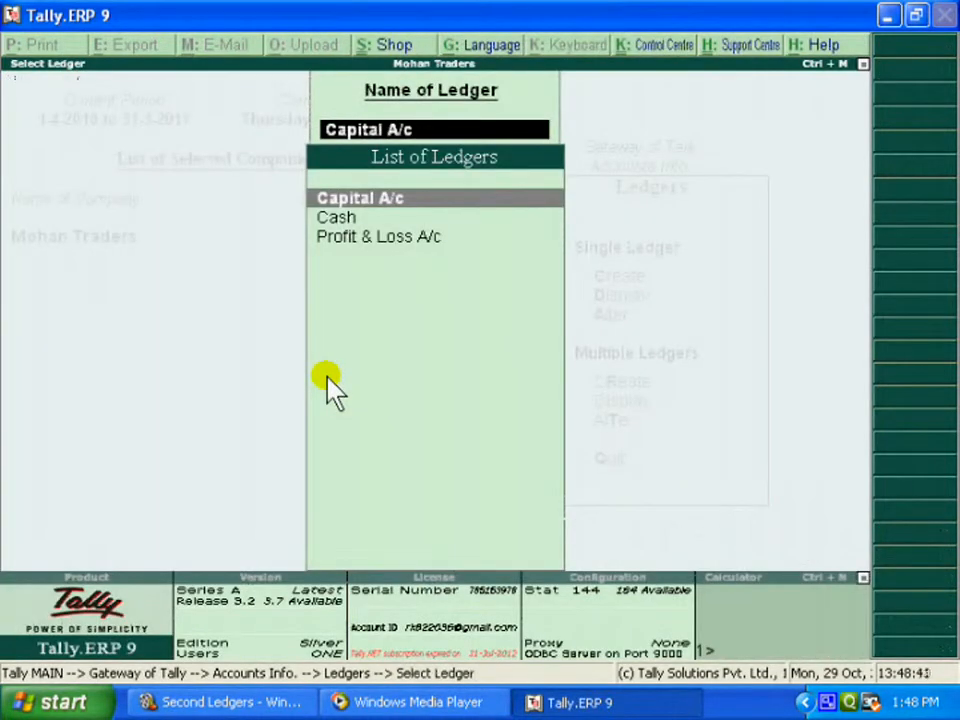
{"action": "key", "text": "Escape"}
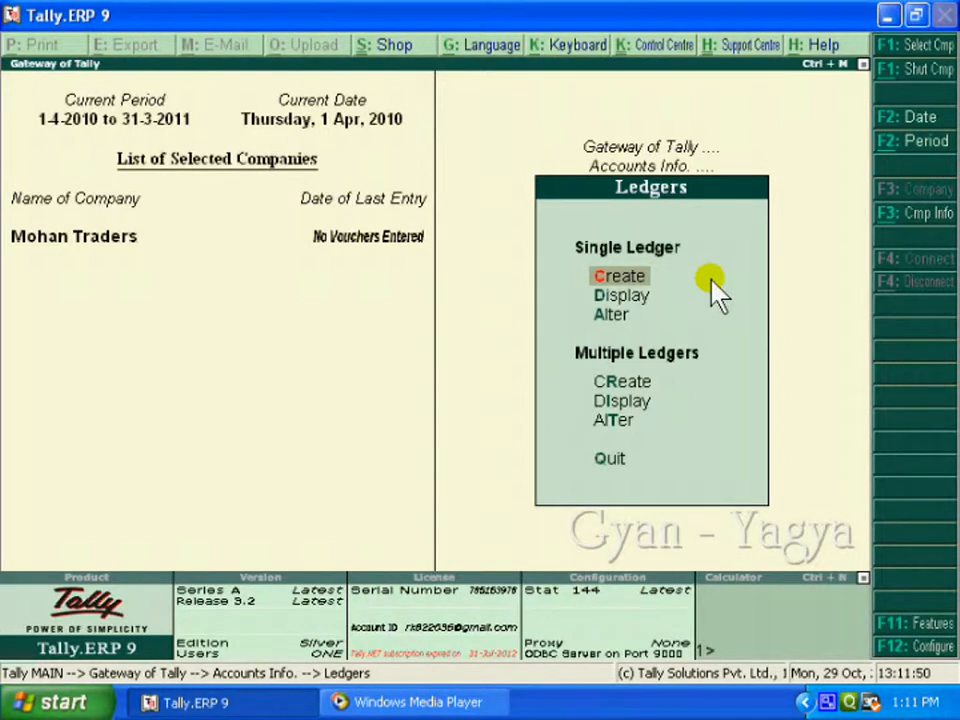
Start another single ledger and enter the creditor's name without an alias.
{"action": "key", "text": "Return"}
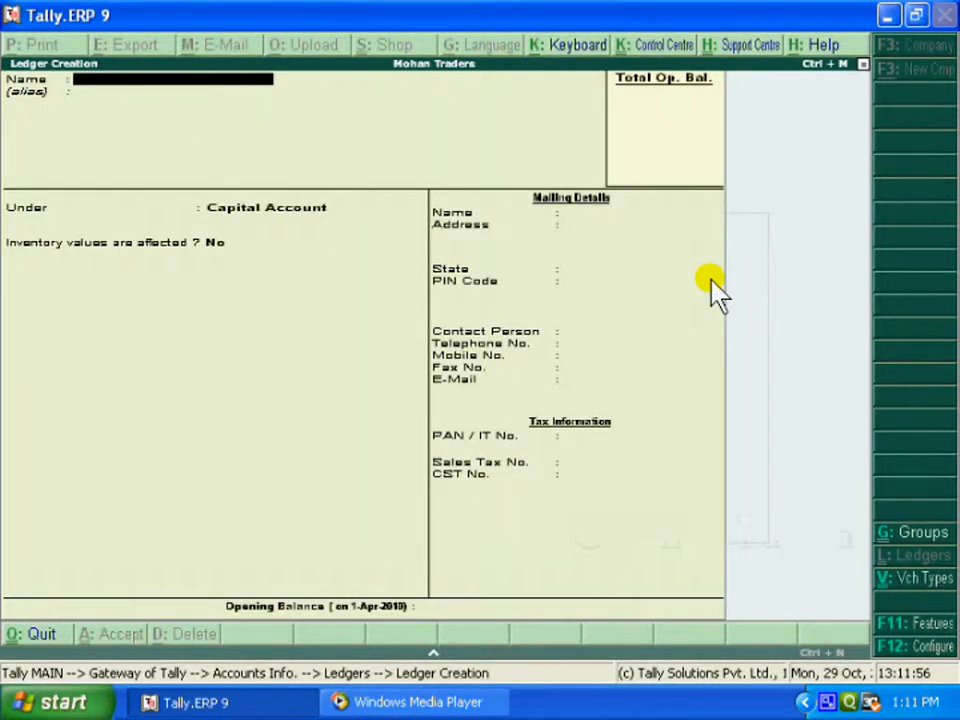
{"action": "type", "text": "Ram"}
{"action": "key", "text": "Return"}
{"action": "key", "text": "Return"}
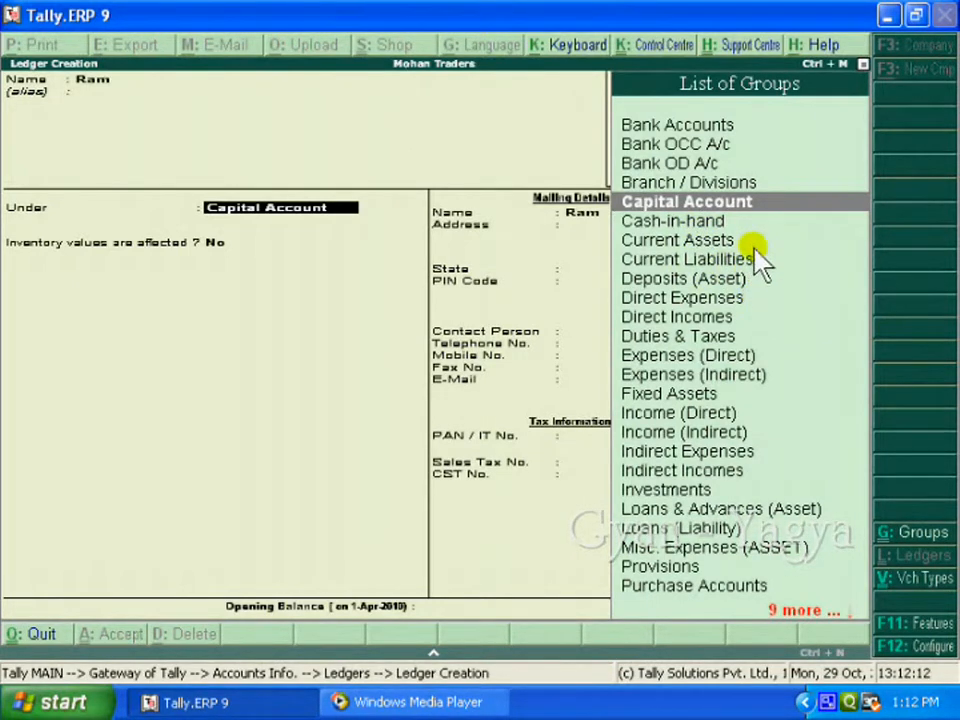
Assign the creditor's ledger to the Sundry Creditors group.
{"action": "key", "text": "Down"}
{"action": "key", "text": "Down"}
{"action": "key", "text": "Down"}
{"action": "key", "text": "Down"}
{"action": "key", "text": "Down"}
{"action": "key", "text": "Down"}
{"action": "key", "text": "Down"}
{"action": "key", "text": "Down"}
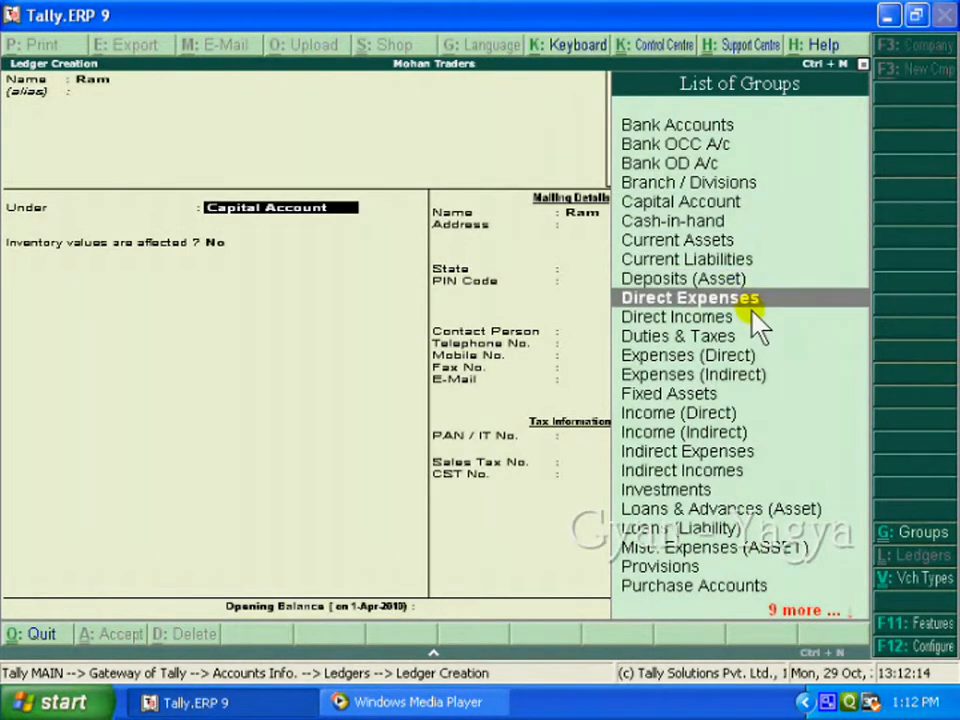
{"action": "key", "text": "Down"}
{"action": "key", "text": "Down"}
{"action": "key", "text": "Down"}
{"action": "key", "text": "Down"}
{"action": "key", "text": "Down"}
{"action": "key", "text": "Down"}
{"action": "key", "text": "Down"}
{"action": "key", "text": "Down"}
{"action": "key", "text": "Down"}
{"action": "key", "text": "Down"}
{"action": "key", "text": "Down"}
{"action": "key", "text": "Down"}
{"action": "key", "text": "Down"}
{"action": "key", "text": "Down"}
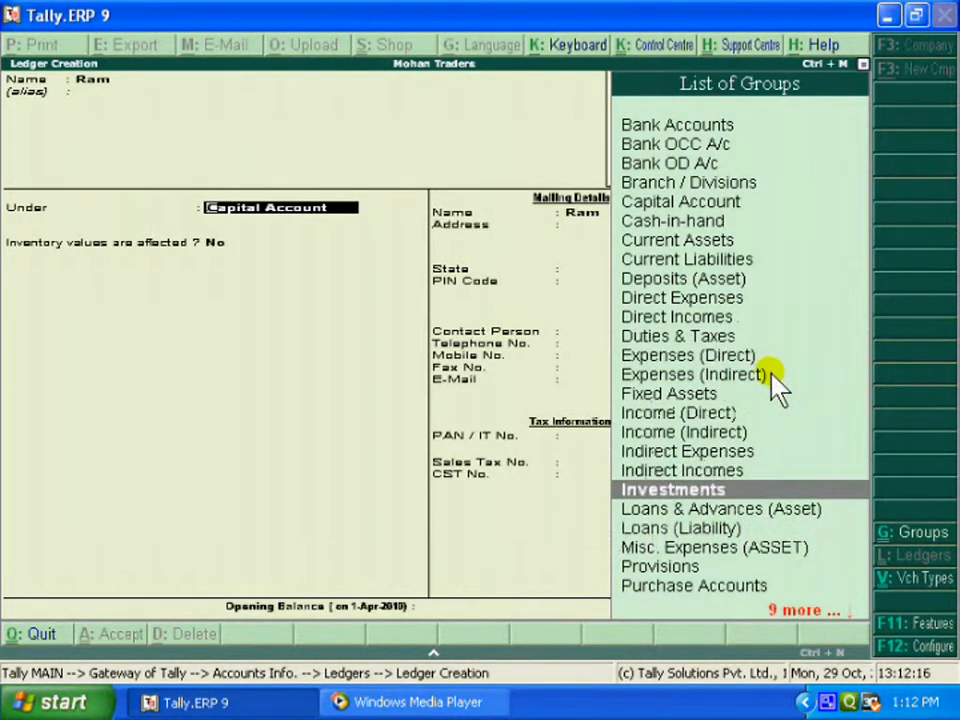
{"action": "key", "text": "Down"}
{"action": "key", "text": "Down"}
{"action": "key", "text": "Down"}
{"action": "key", "text": "Down"}
{"action": "key", "text": "Down"}
{"action": "key", "text": "Down"}
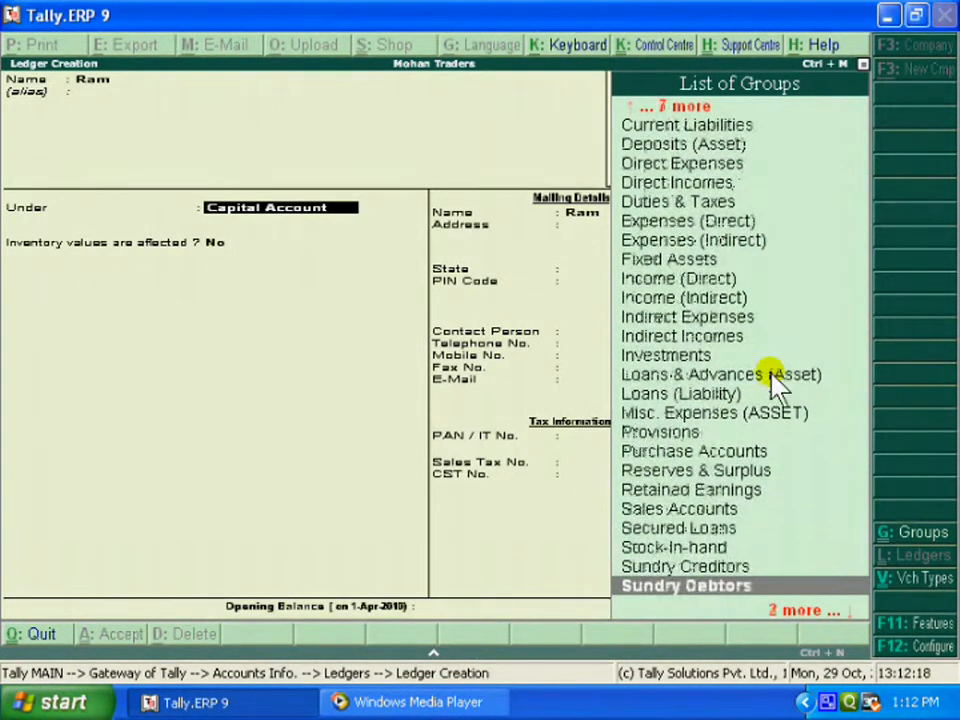
{"action": "key", "text": "Up"}
{"action": "key", "text": "Up"}
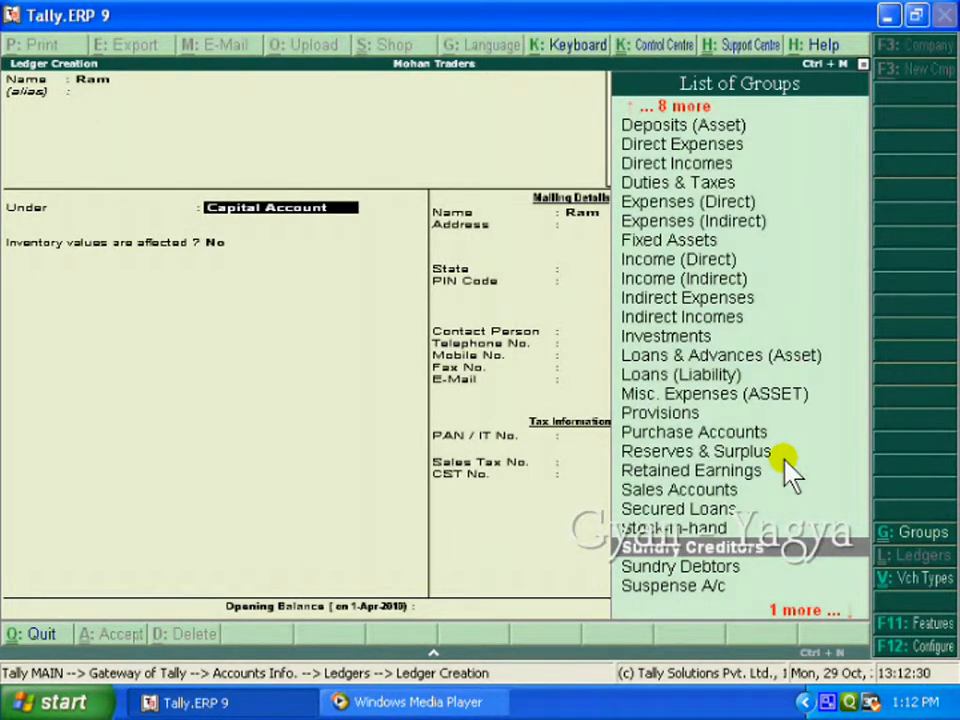
{"action": "key", "text": "Return"}
Keep bill-by-bill balances on, leave the creditor's address and tax details blank with state Not Applicable, save the ledger and close the form.
{"action": "key", "text": "Return"}
{"action": "key", "text": "Return"}
{"action": "key", "text": "Return"}
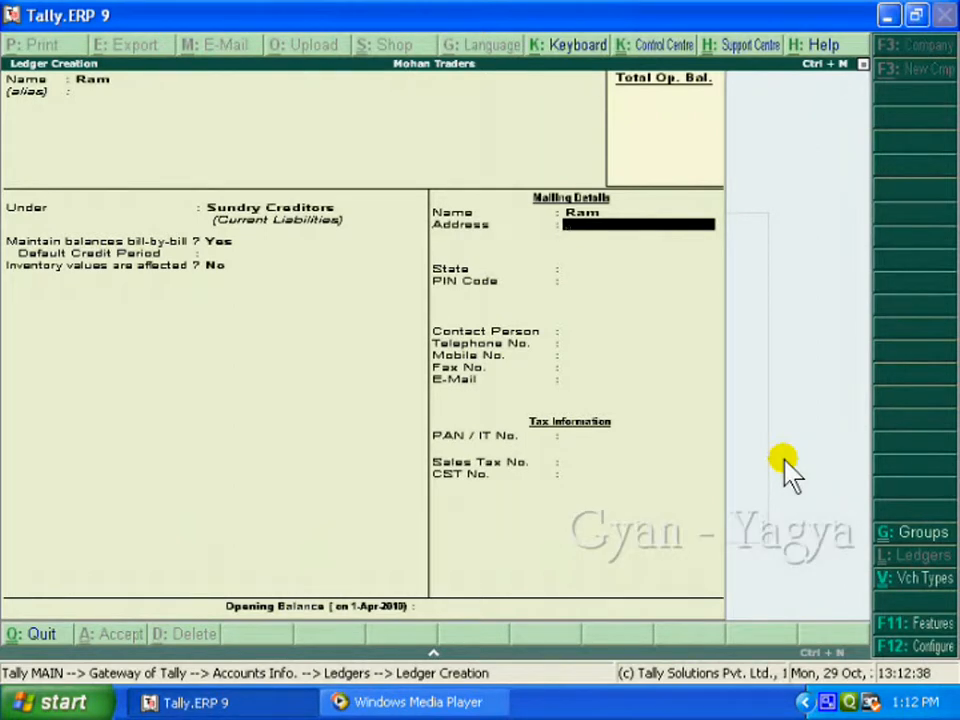
{"action": "key", "text": "Return"}
{"action": "key", "text": "Return"}
{"action": "key", "text": "Return"}
{"action": "key", "text": "Return"}
{"action": "key", "text": "Return"}
{"action": "key", "text": "Return"}
{"action": "key", "text": "Return"}
{"action": "key", "text": "Return"}
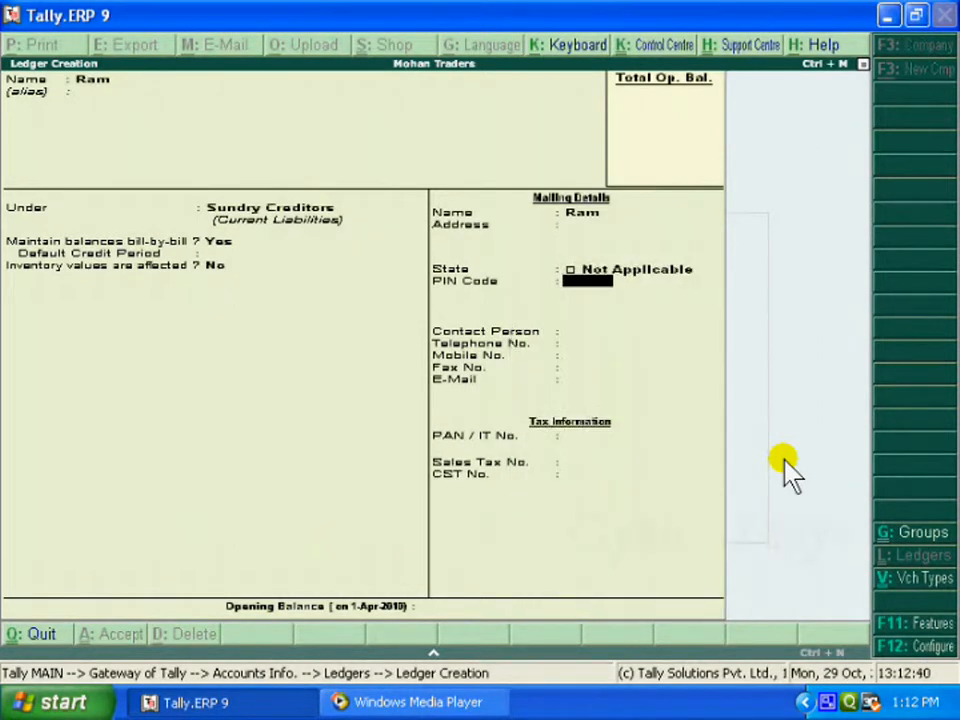
{"action": "key", "text": "Return"}
{"action": "key", "text": "Return"}
{"action": "key", "text": "Return"}
{"action": "key", "text": "Return"}
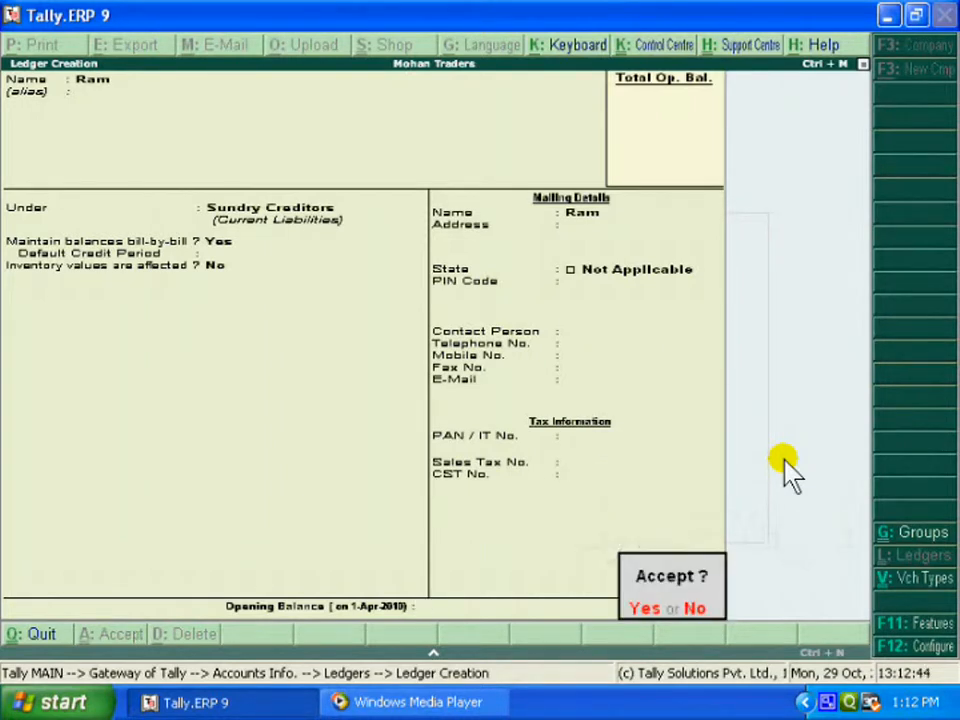
{"action": "key", "text": "Return"}
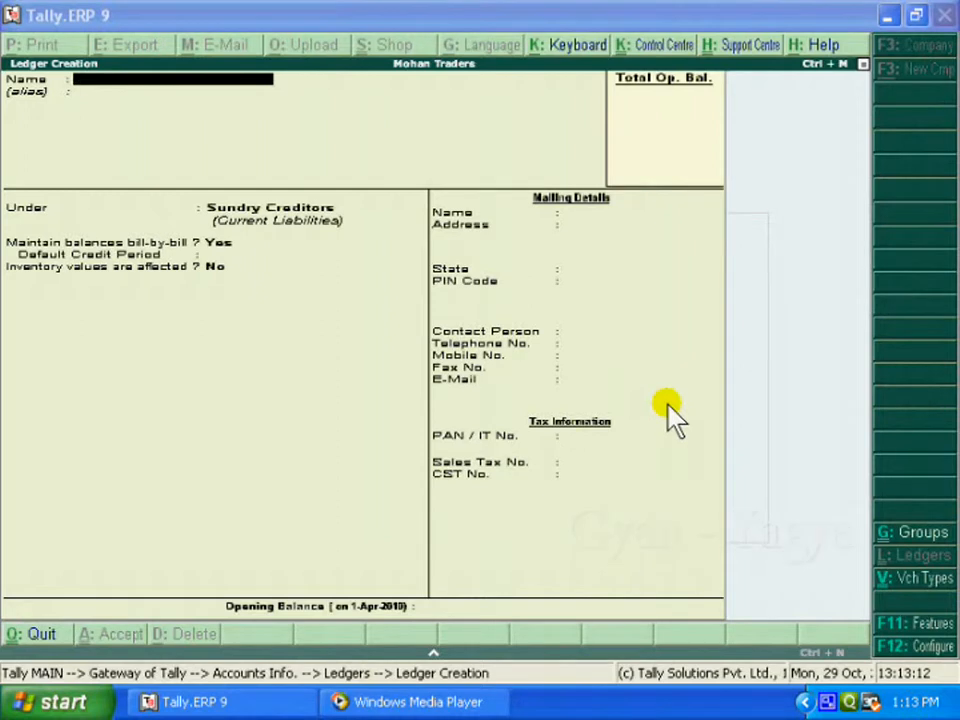
{"action": "key", "text": "Escape"}
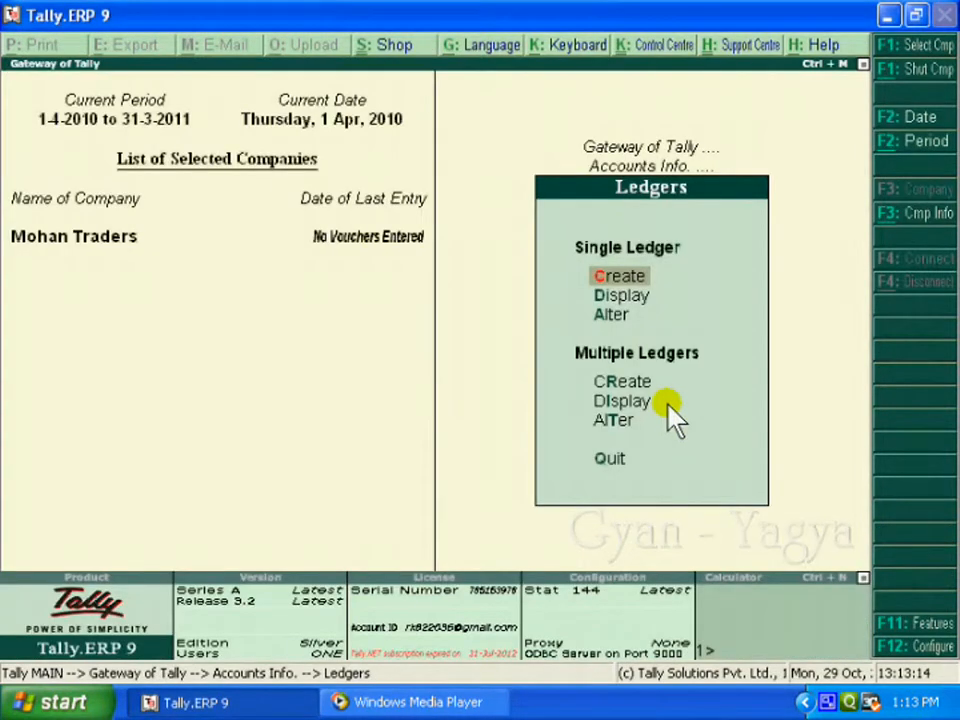
Open the single-ledger display selection to review the existing ledgers.
{"action": "key", "text": "Down"}
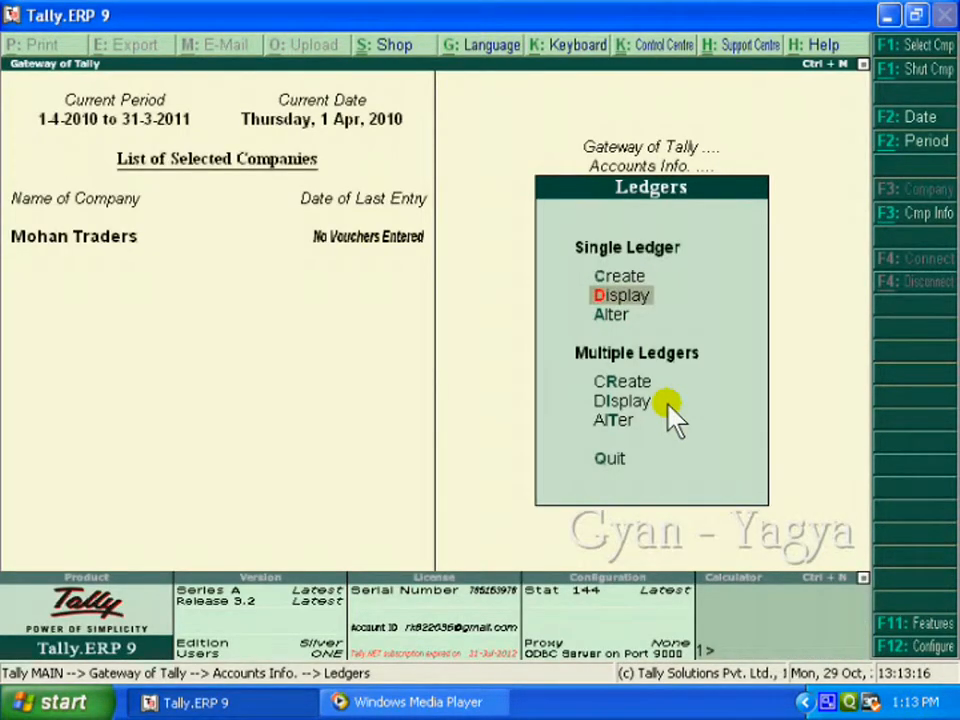
{"action": "key", "text": "Return"}
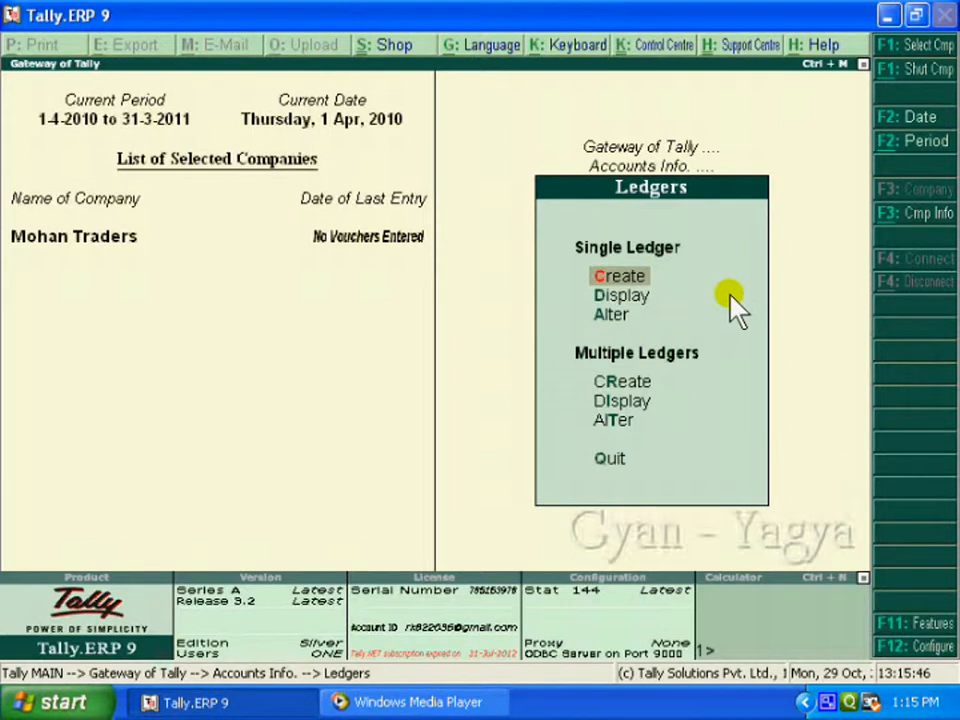
Create a single ledger named Purchase A/c under the Purchase Accounts group.
{"action": "key", "text": "Return"}
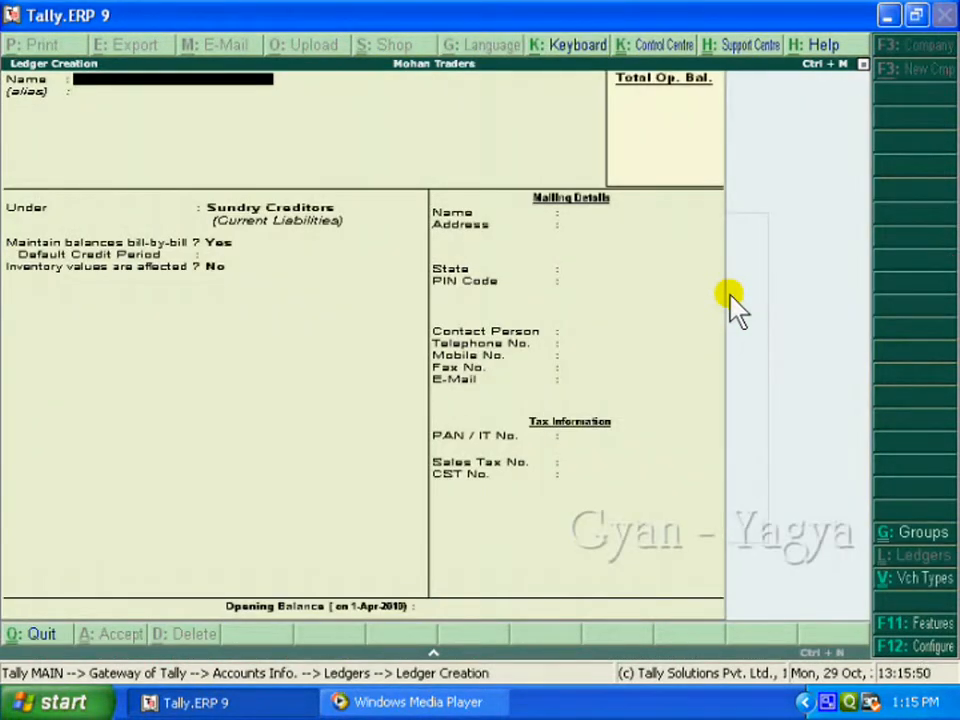
{"action": "type", "text": "Purchase A/c"}
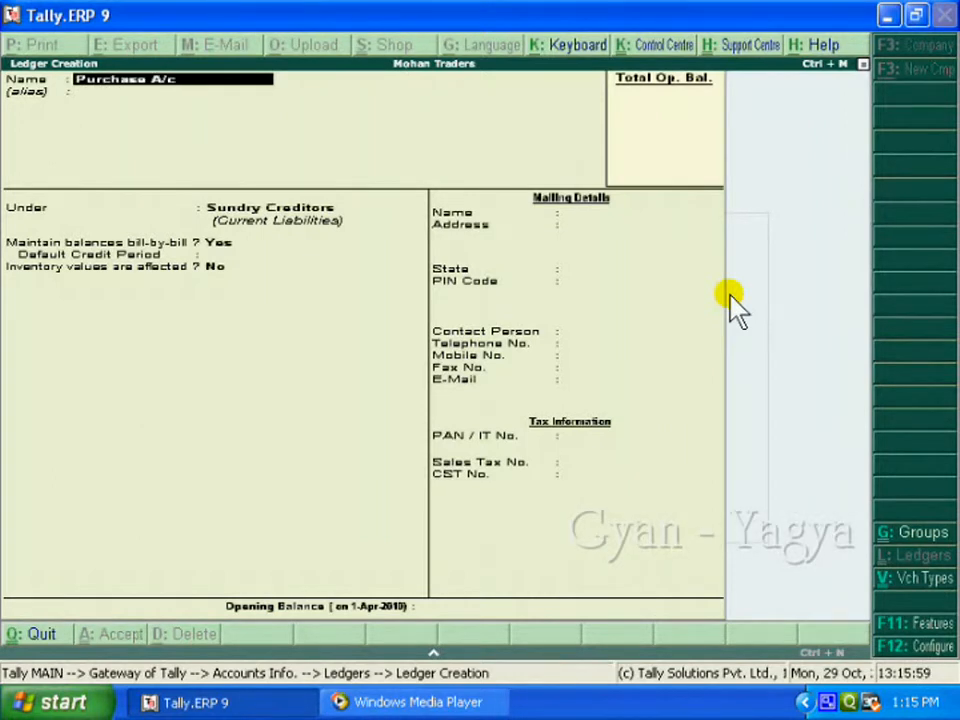
{"action": "key", "text": "Return"}
{"action": "key", "text": "Return"}
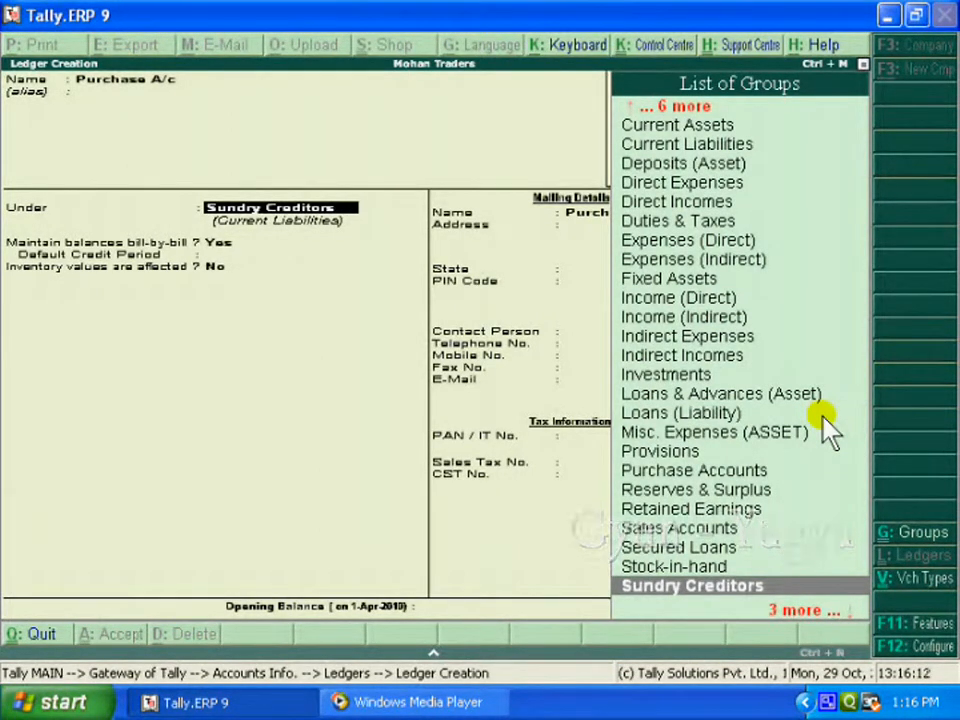
{"action": "left_click", "coordinate": [792, 469]}
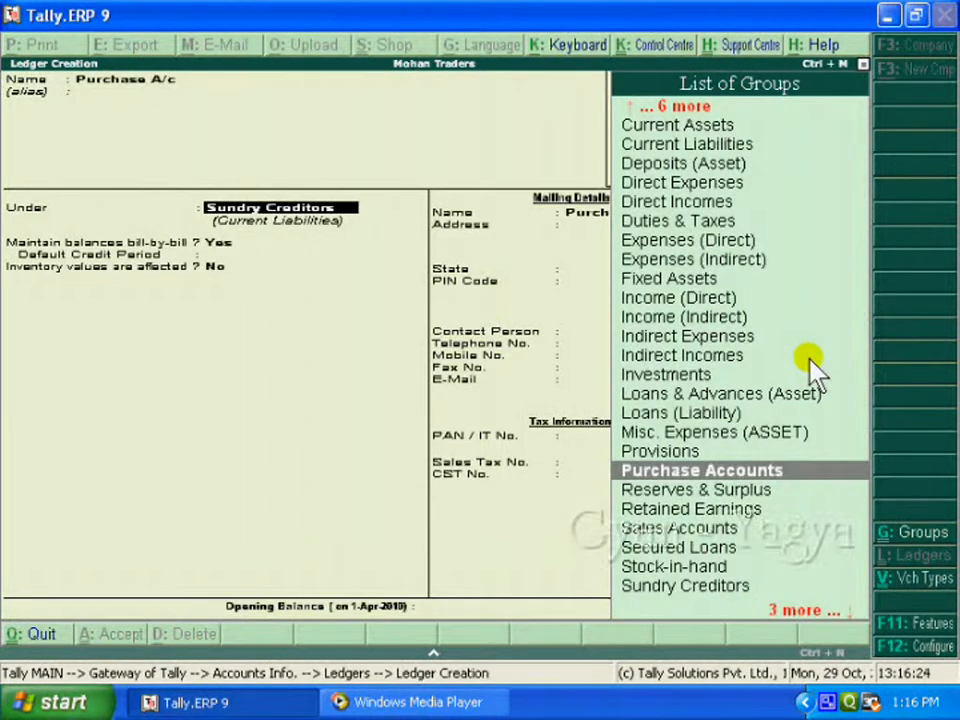
{"action": "key", "text": "Return"}
Keep inventory values affected set to Yes, save the Purchase A/c ledger and quit ledger creation.
{"action": "key", "text": "Return"}
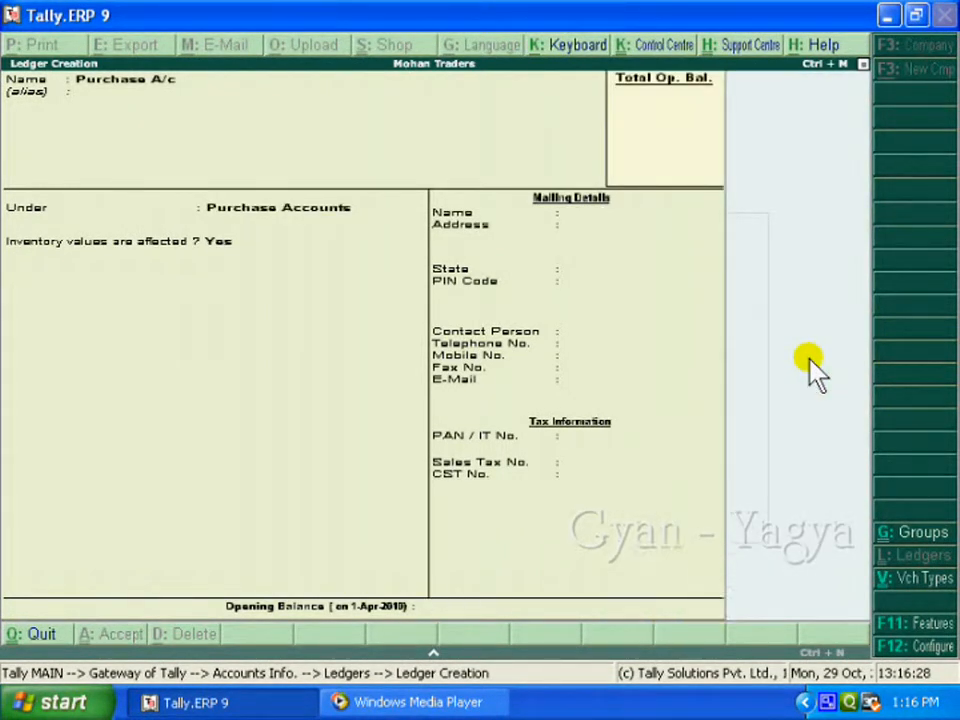
{"action": "key", "text": "Return"}
{"action": "key", "text": "Escape"}
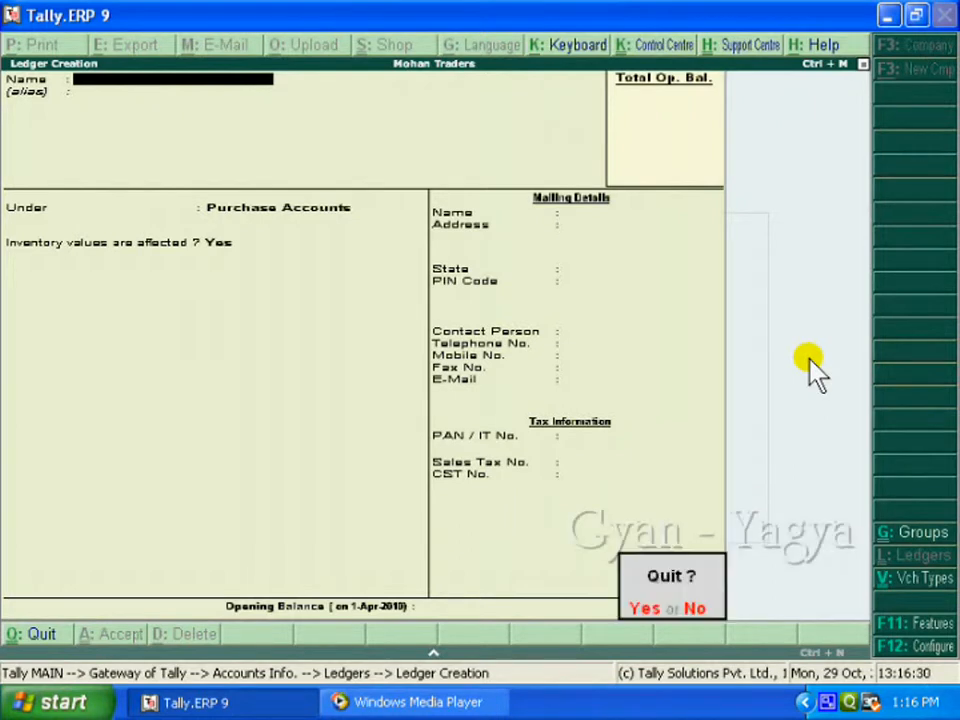
{"action": "key", "text": "Return"}
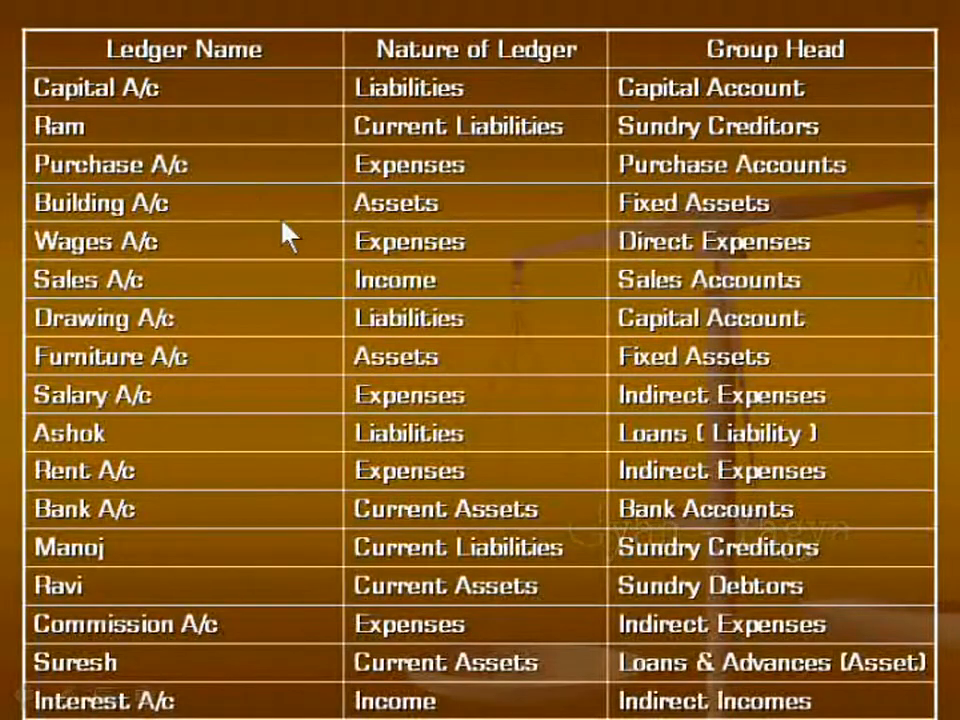